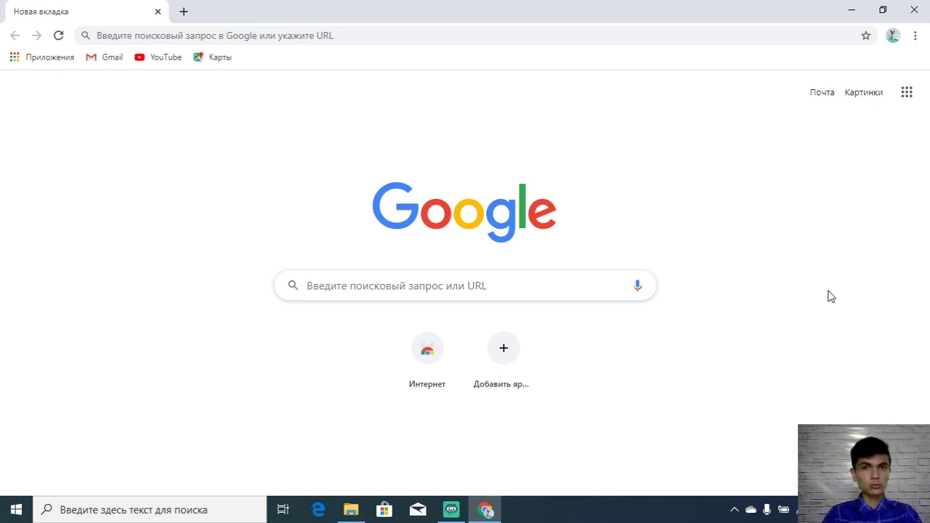
Step: Go to gmail.com in Google Chrome
click(372, 37)
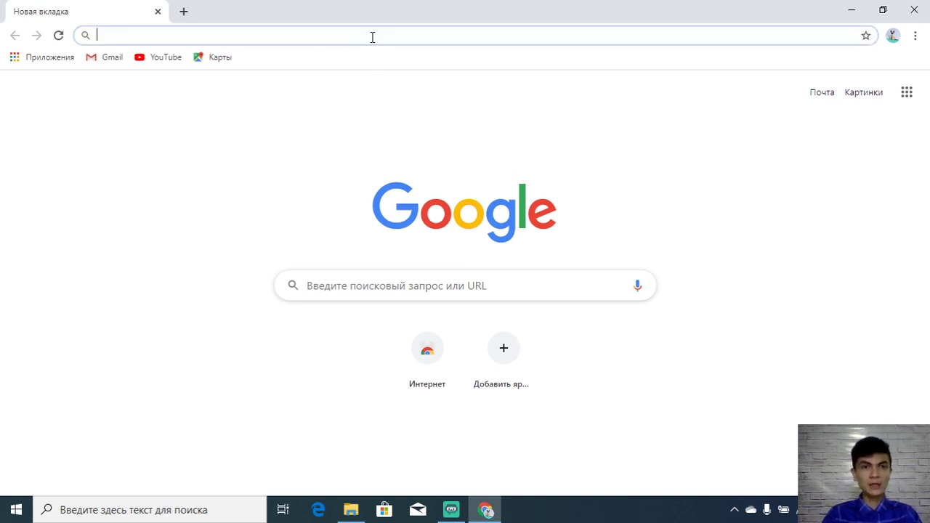
text(gm)
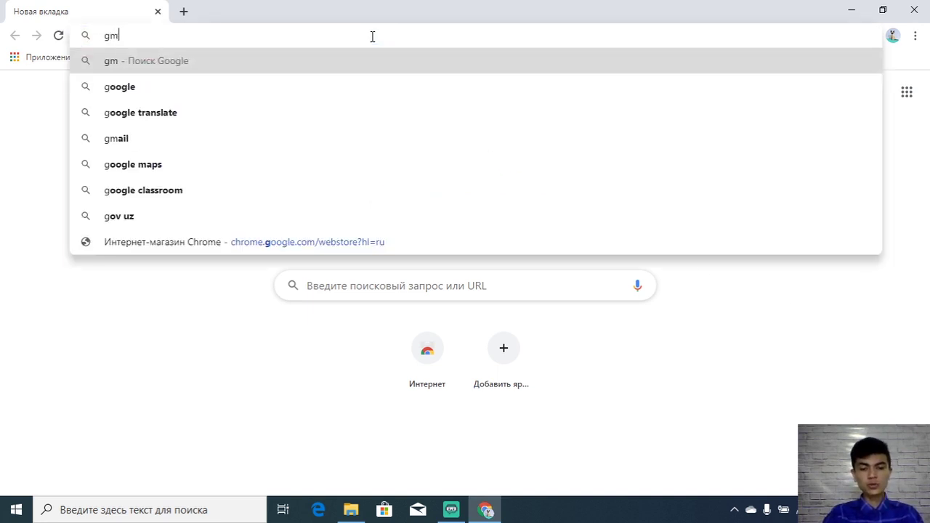
text(ail.com)
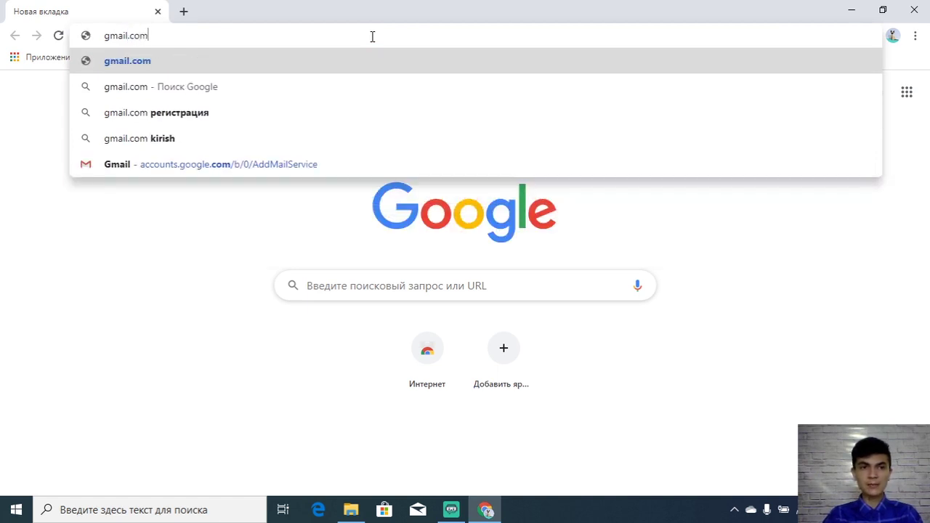
key(Return)
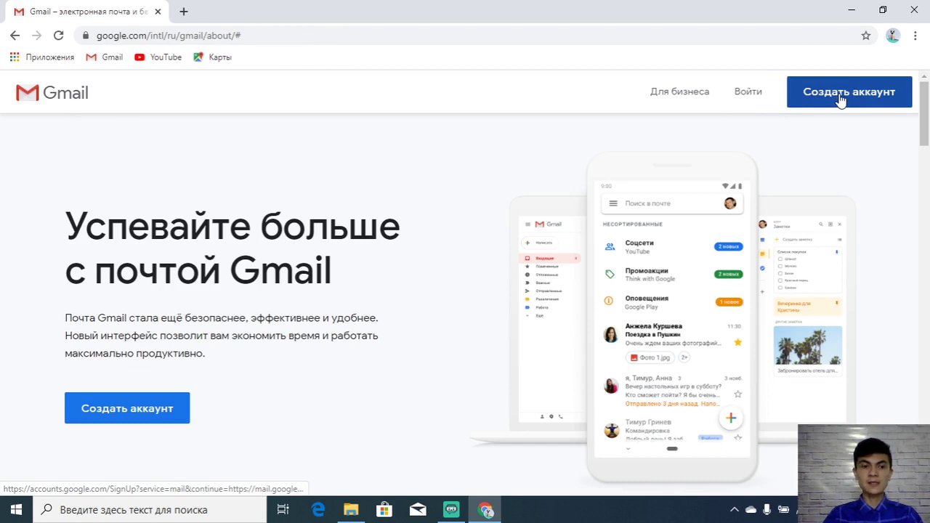
Step: Start a new Google account from Gmail's 'Создать аккаунт' button and select the username field
click(111, 409)
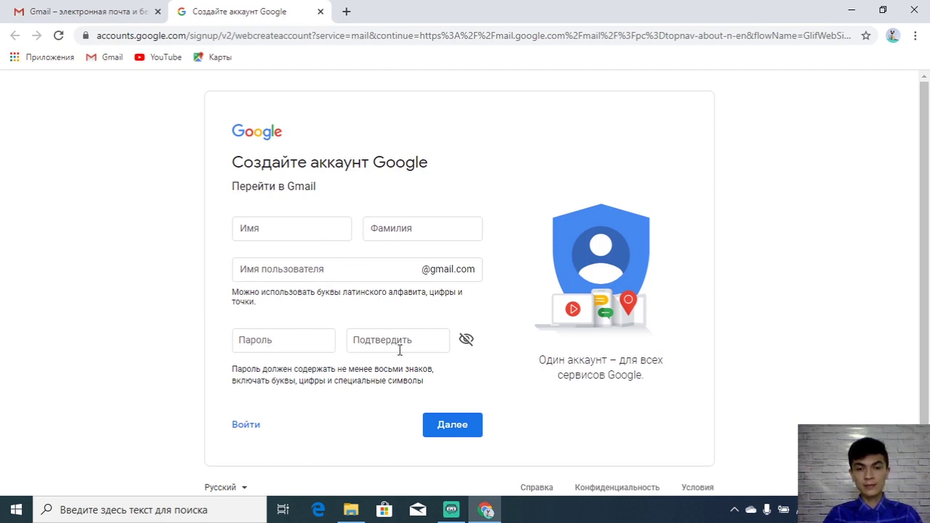
click(339, 273)
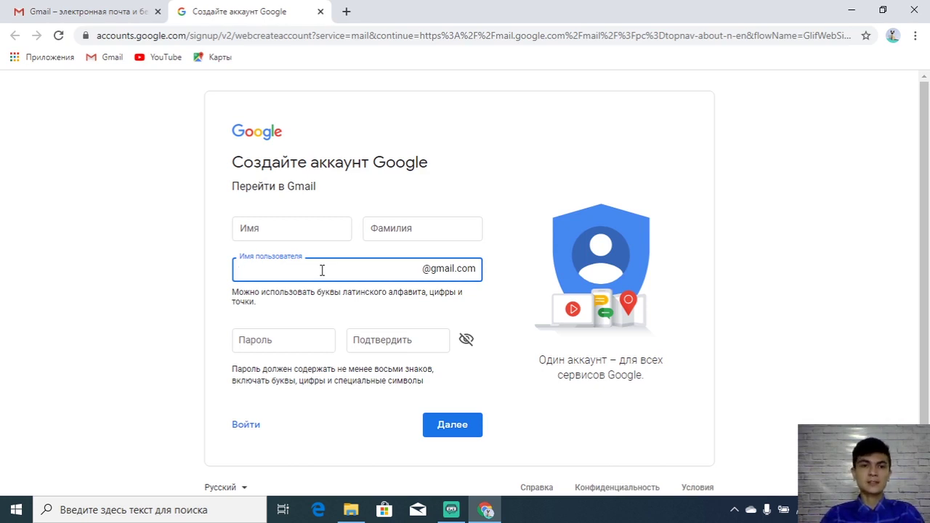
Step: Enter the first name, surname and desired username on the sign-up form
click(319, 229)
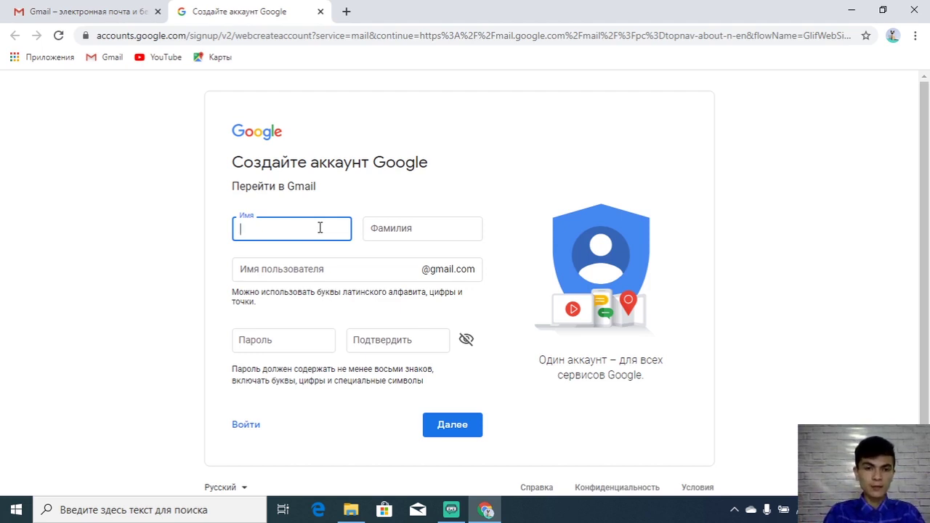
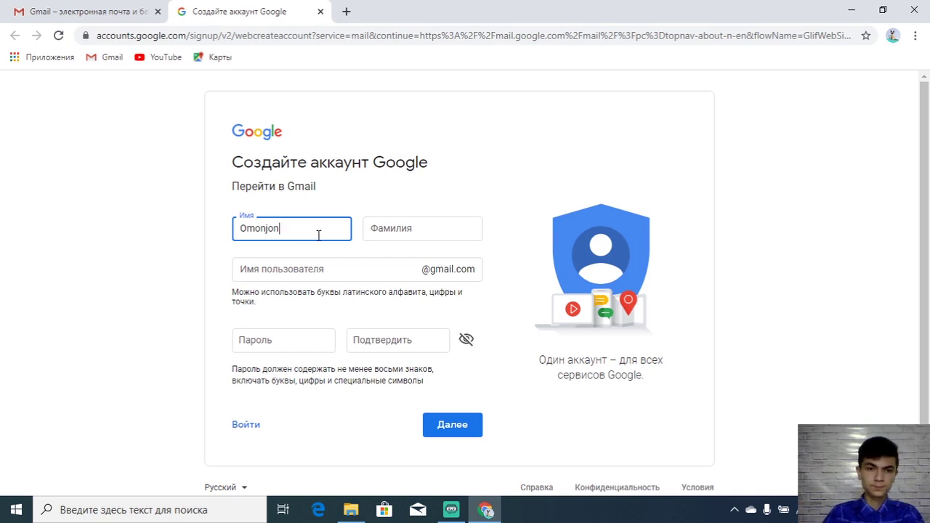
click(428, 222)
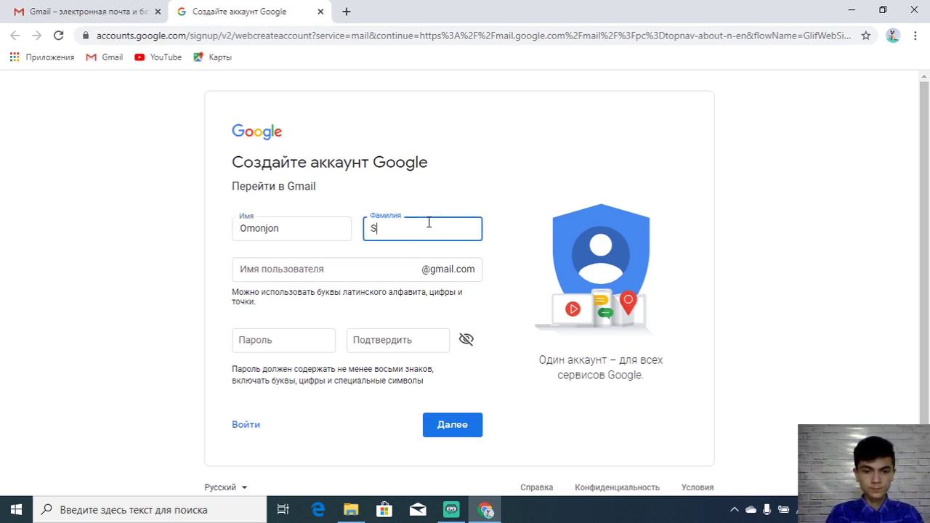
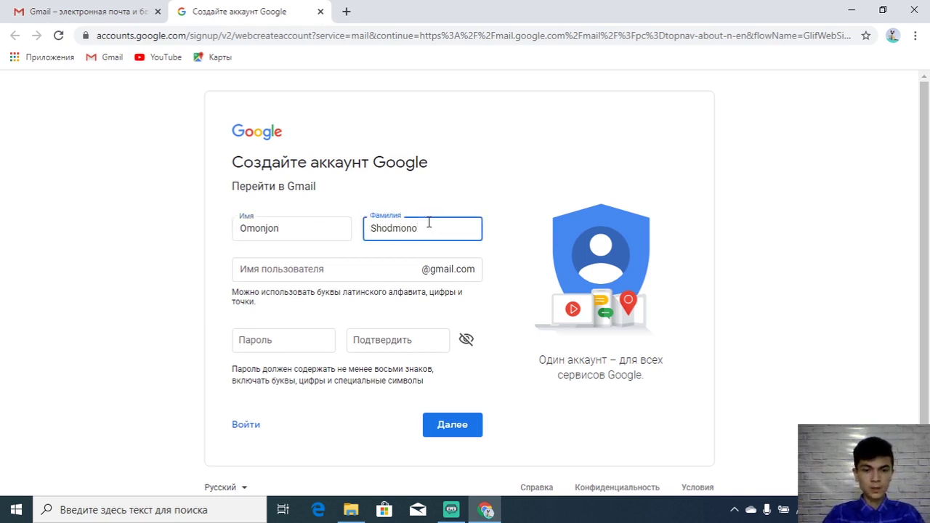
click(358, 276)
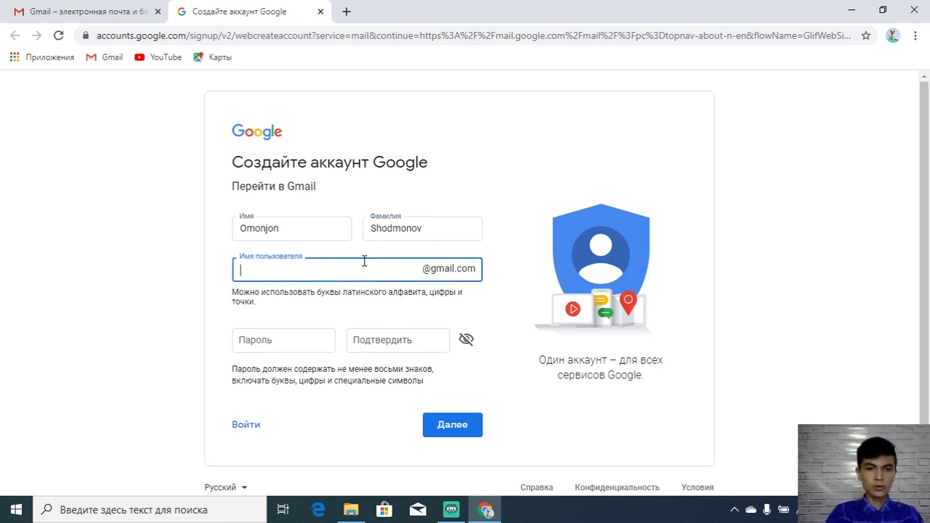
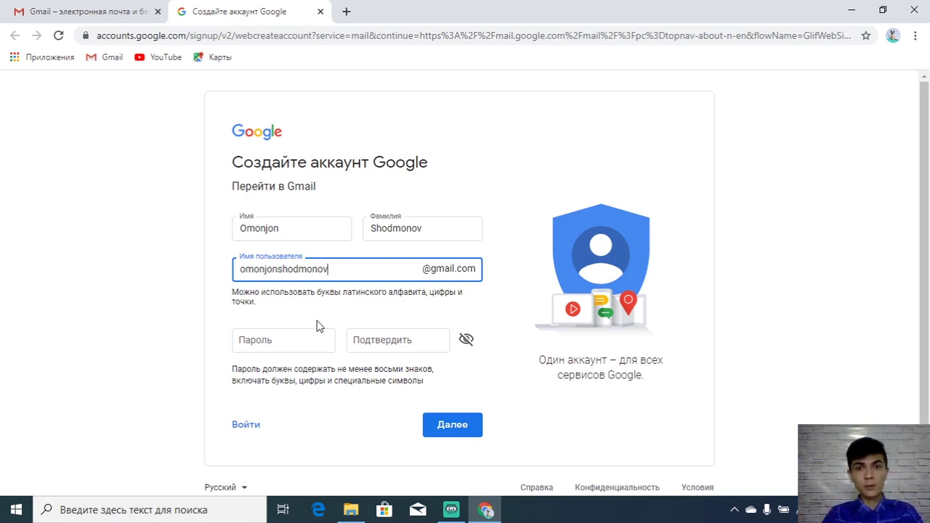
Step: Enter and confirm the account password, then submit the sign-up details
click(298, 343)
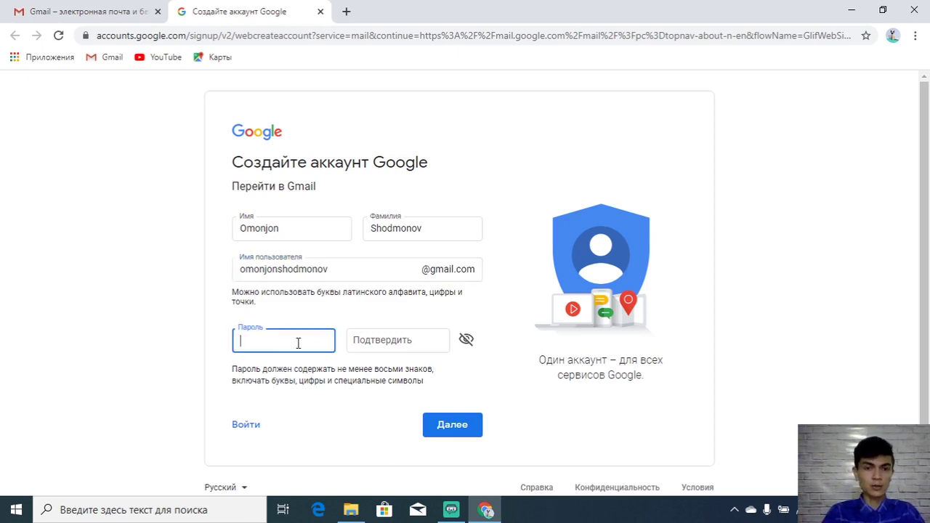
text(•••••••••••••)
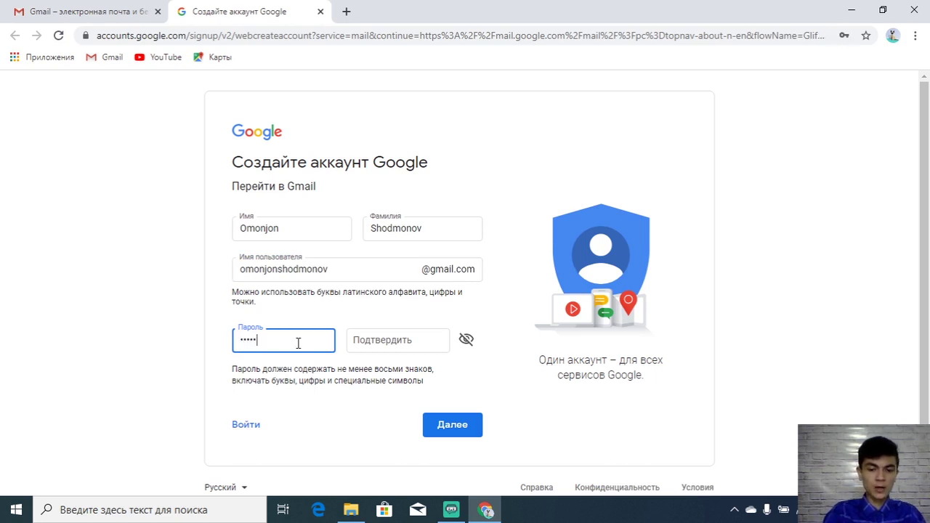
text(•••••••)
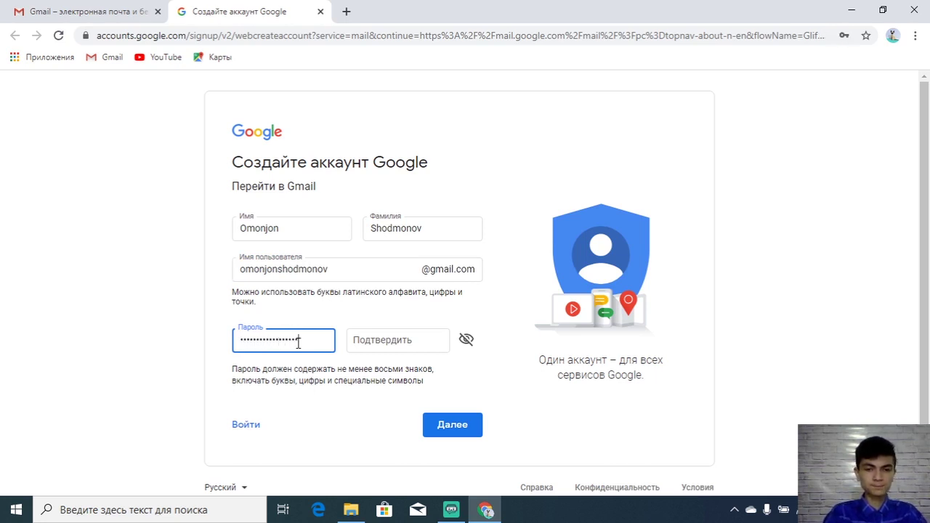
click(406, 344)
text(••••••••••)
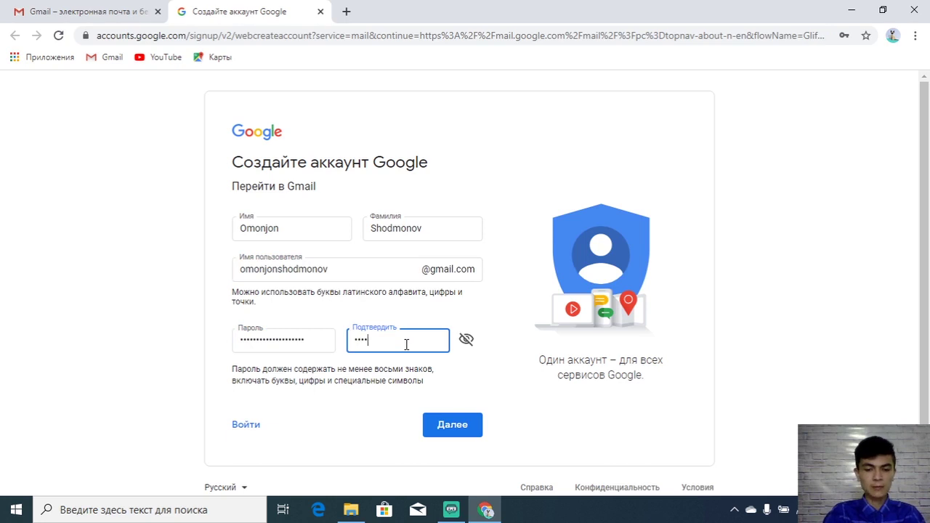
text(••••••••••)
click(447, 428)
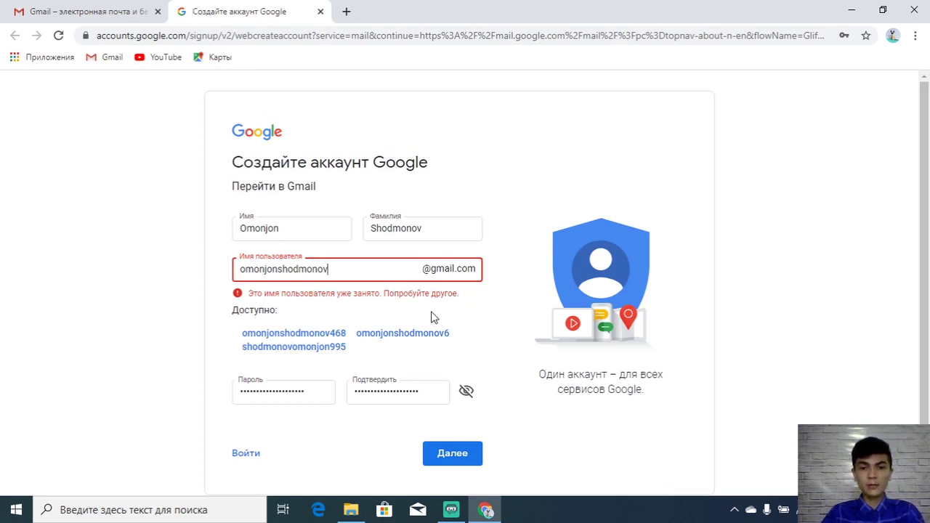
Step: Switch to a suggested available username, continue, and save the password in Chrome
click(423, 341)
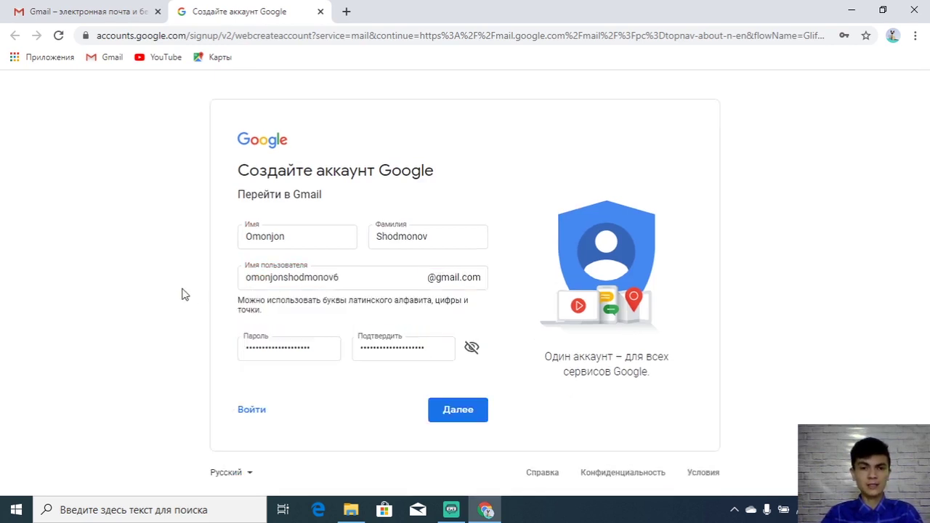
click(456, 411)
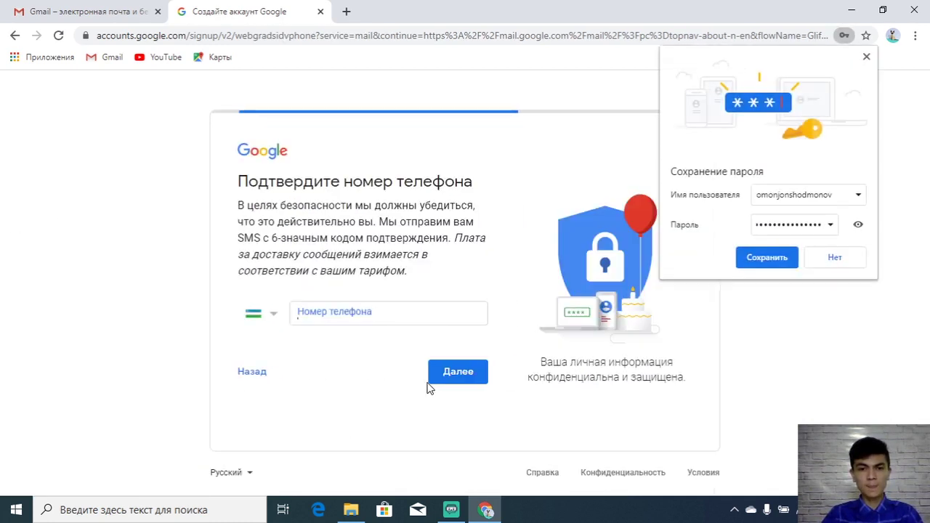
click(767, 256)
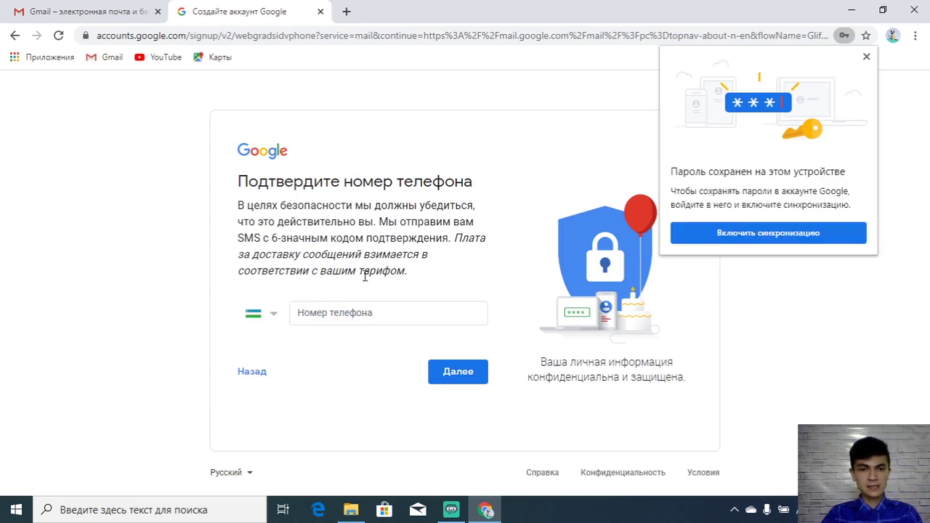
click(332, 309)
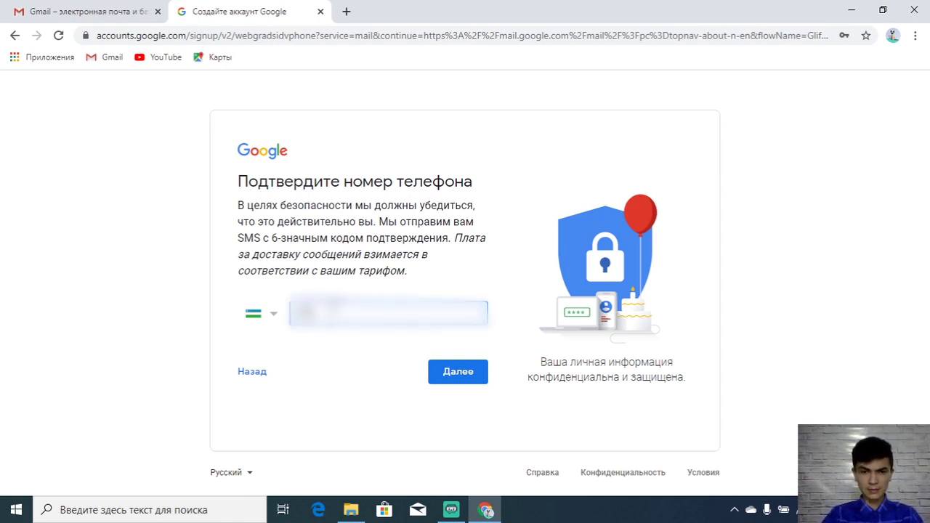
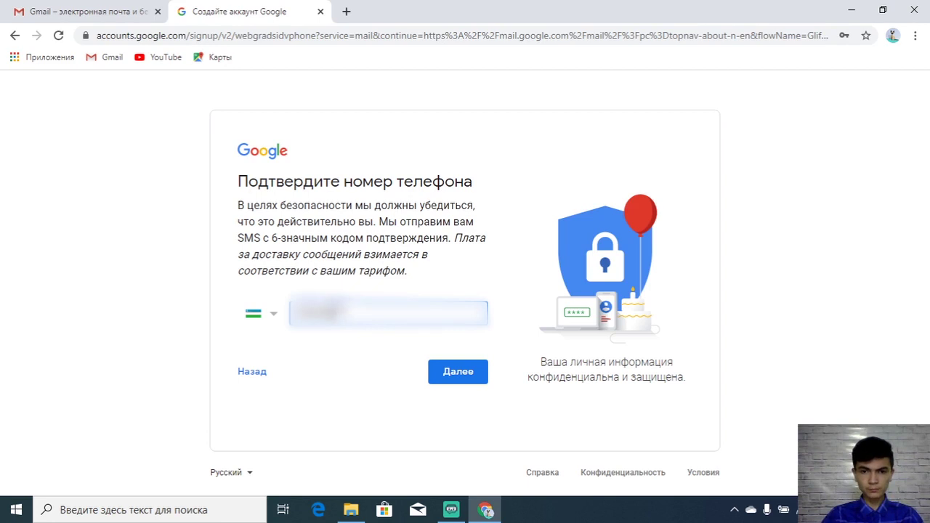
Step: Enter the phone number and confirm it with the SMS verification code
click(469, 381)
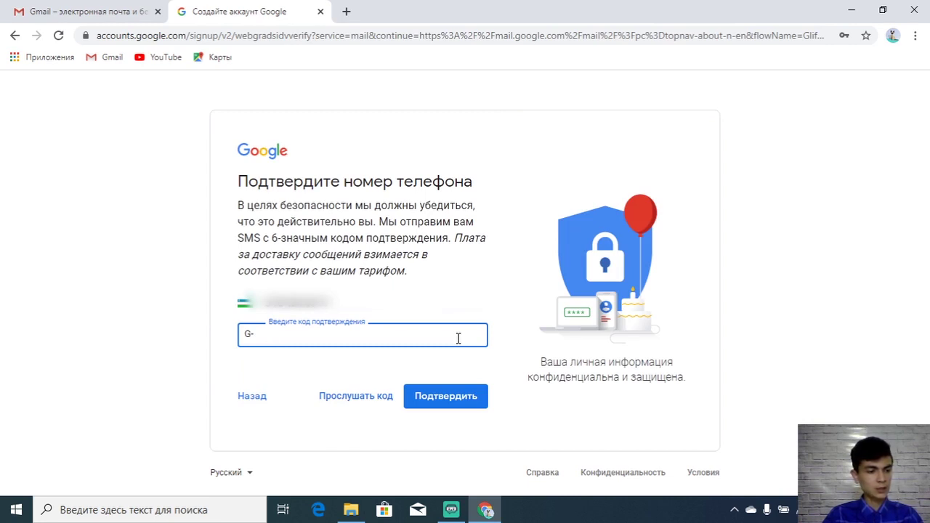
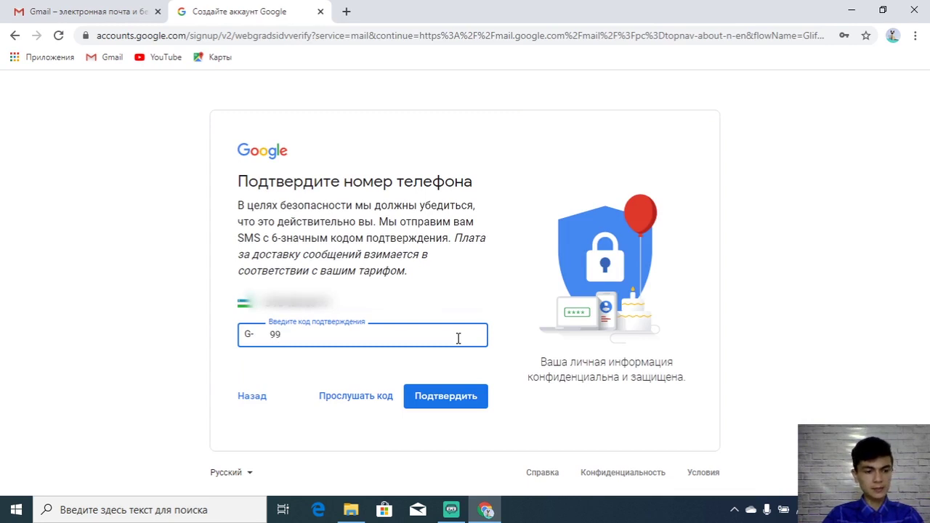
click(454, 395)
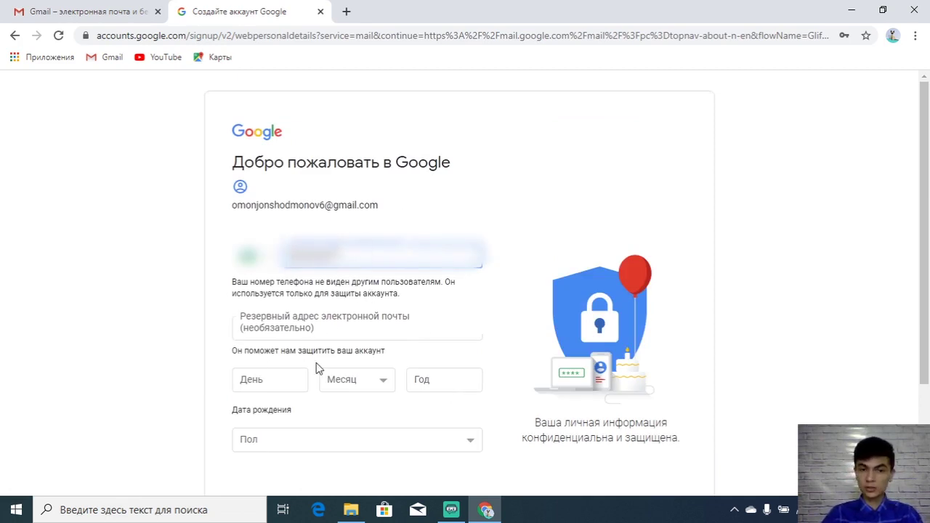
Step: Select the backup email field on the personal details page
click(322, 330)
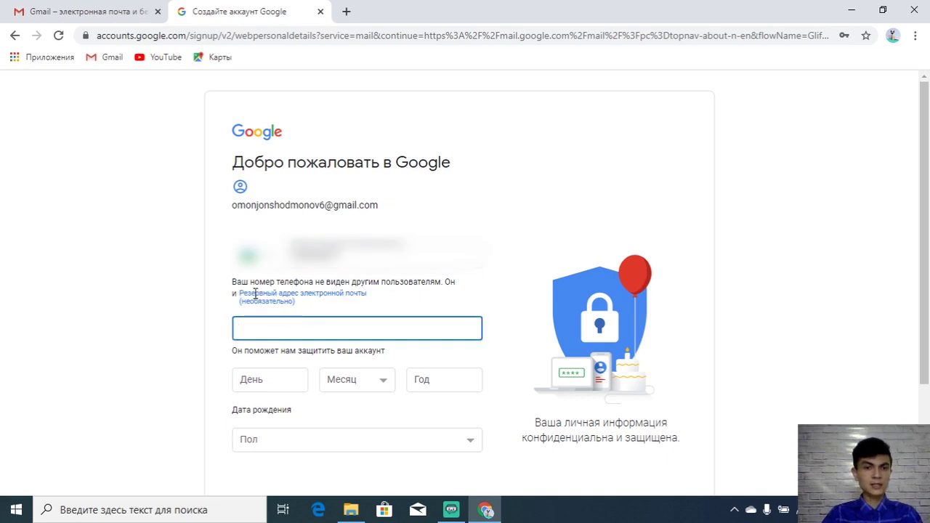
drag(241, 292, 326, 317)
click(326, 319)
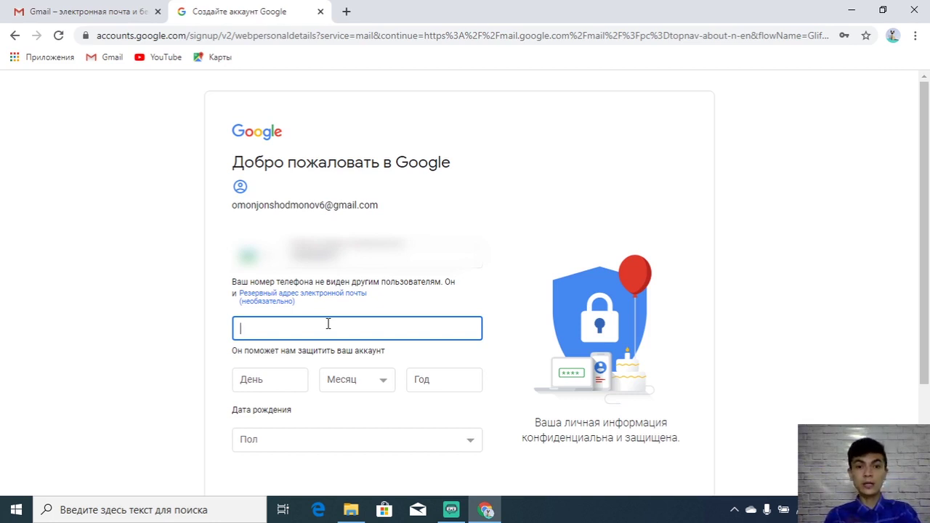
Step: Enter the birth date 18 Январь 2002
click(267, 382)
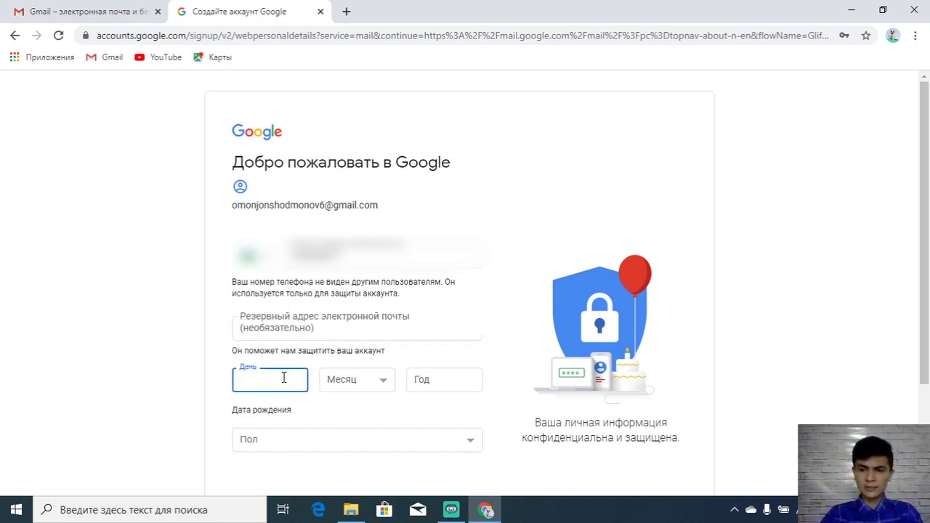
text(18)
click(370, 389)
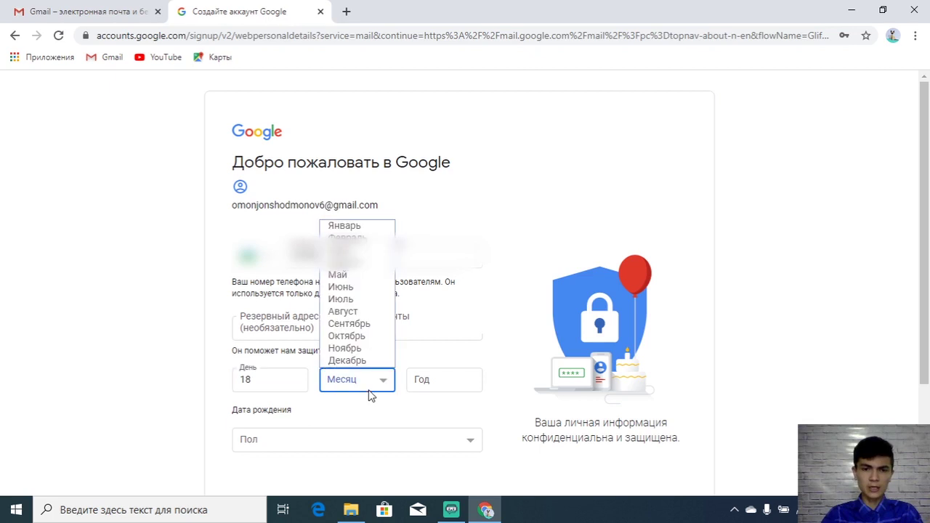
click(384, 231)
click(444, 380)
text(2002)
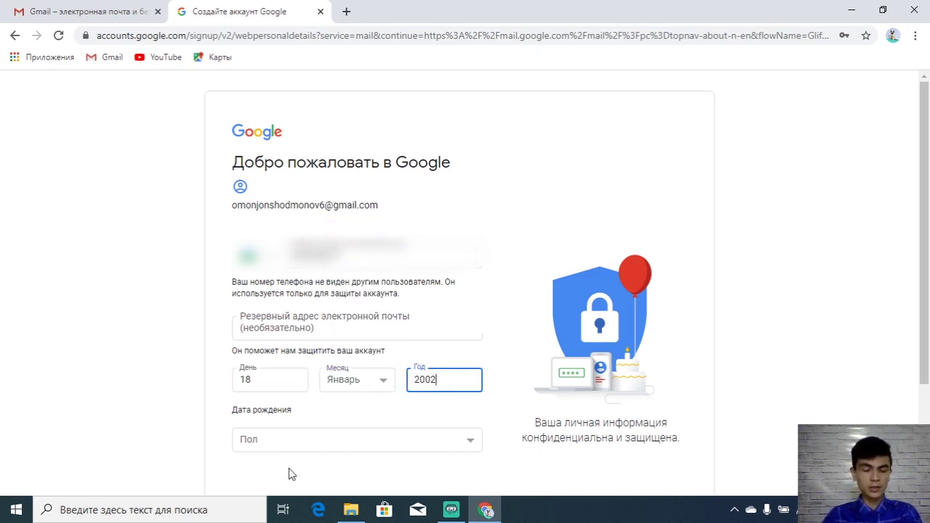
Step: Set the gender to Мужской
scroll(292, 444, down, 1)
click(274, 371)
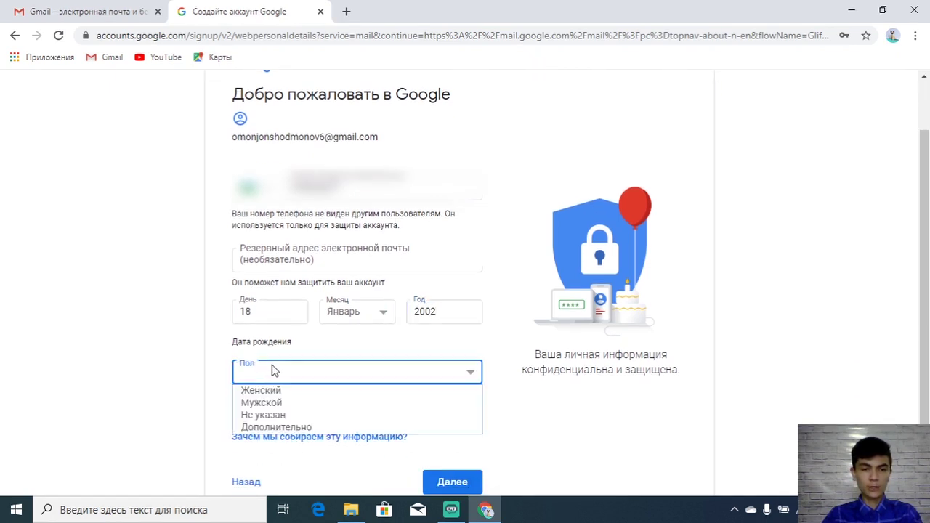
click(281, 408)
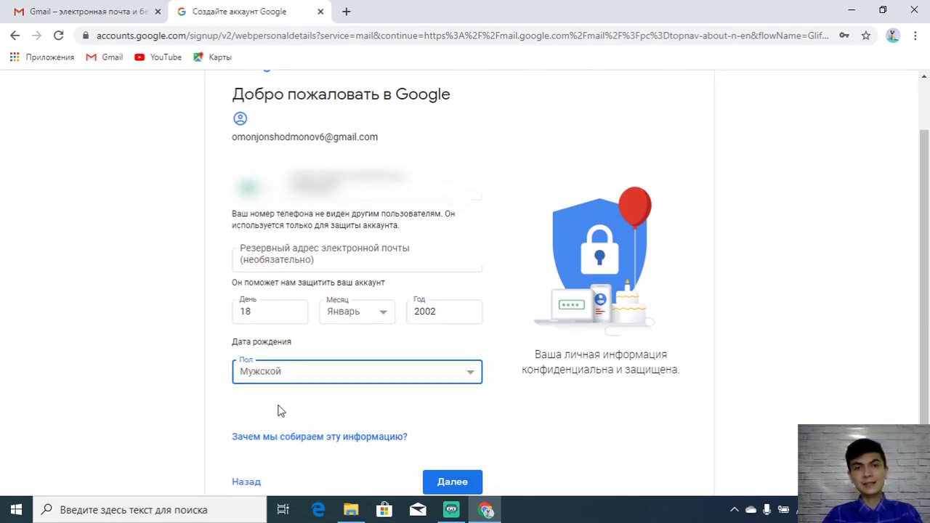
scroll(451, 411, down, 1)
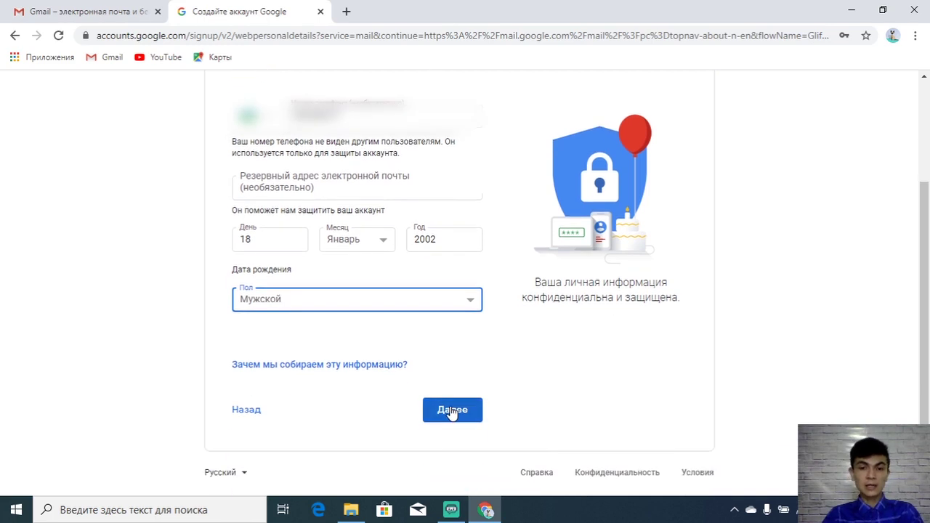
Step: Submit the personal details, continue past the phone-number step, and scroll through the terms
click(450, 411)
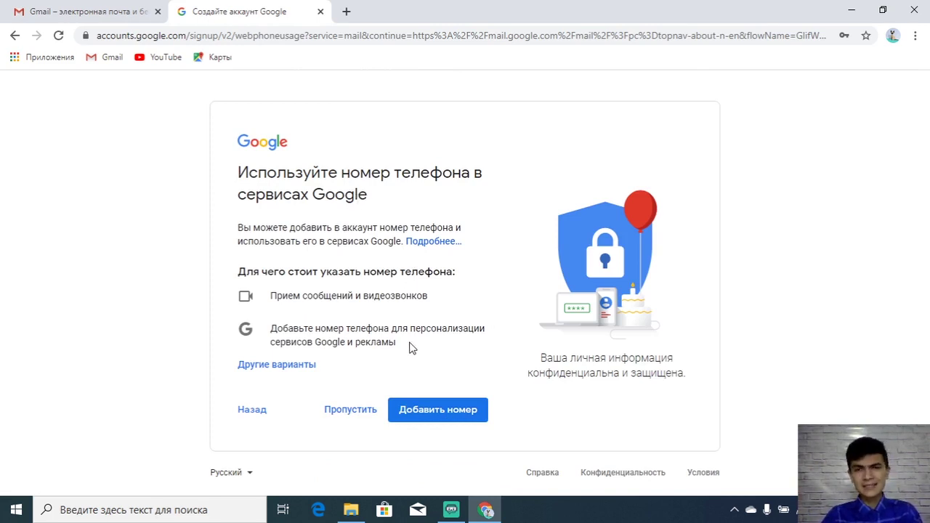
click(424, 405)
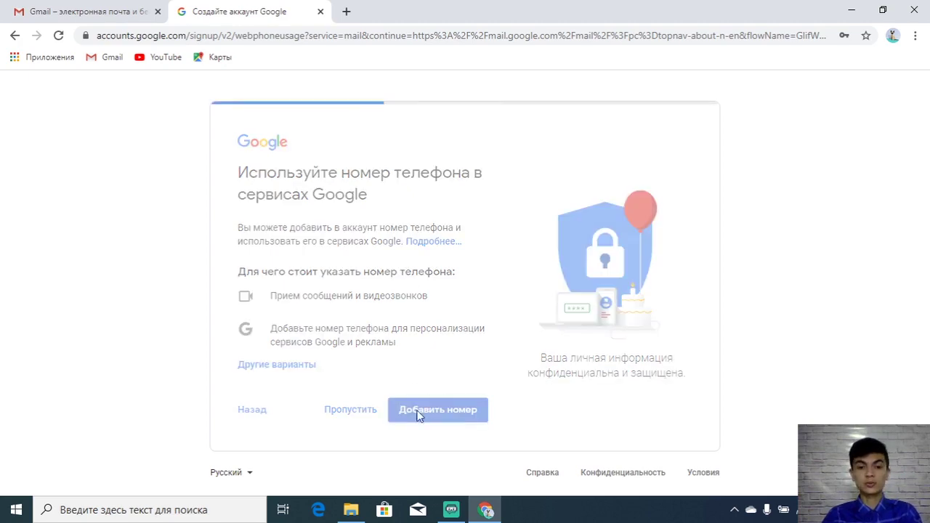
scroll(445, 350, down, 10)
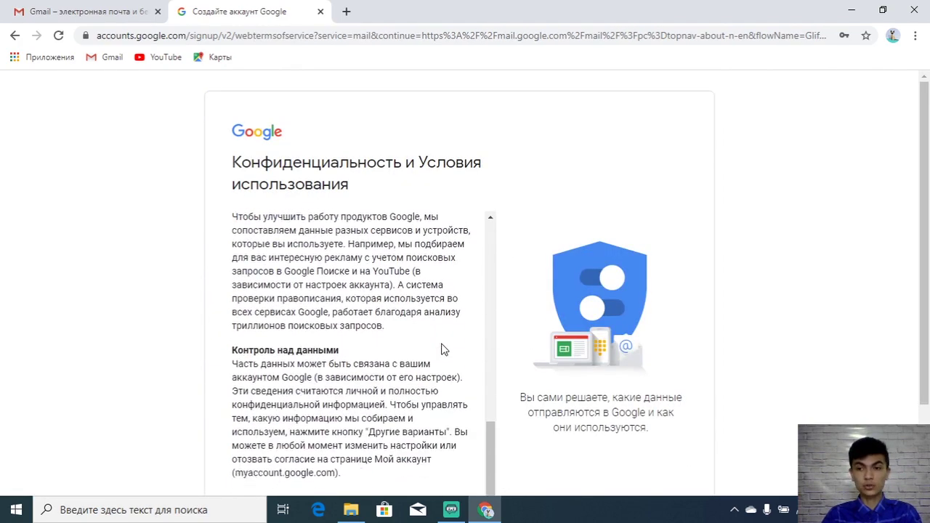
scroll(833, 384, down, 2)
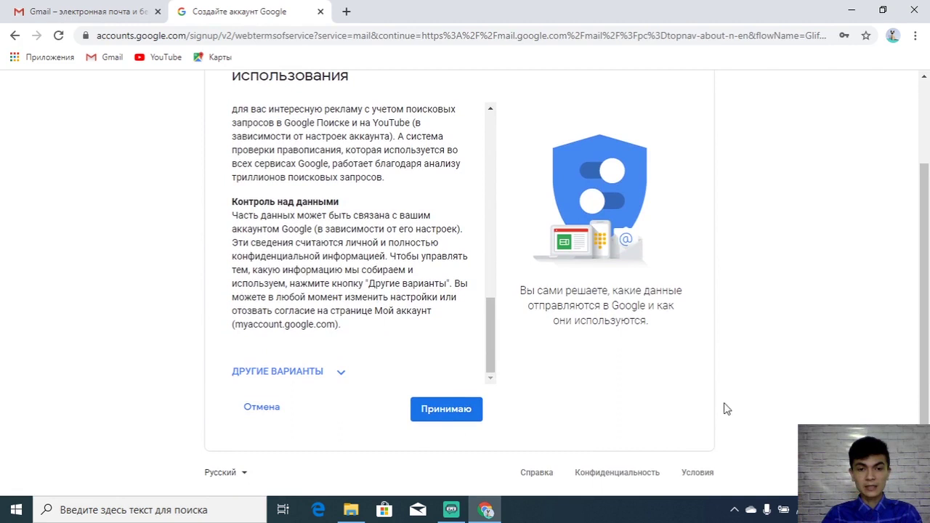
Step: Accept the terms, keep the default inbox layout, and open the 'Завершите настройку аккаунта Google' email
click(445, 409)
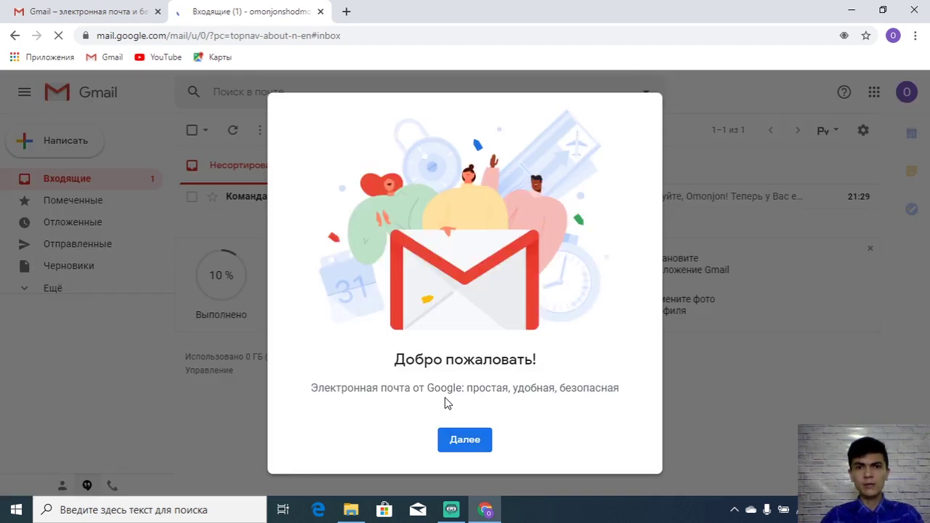
click(469, 444)
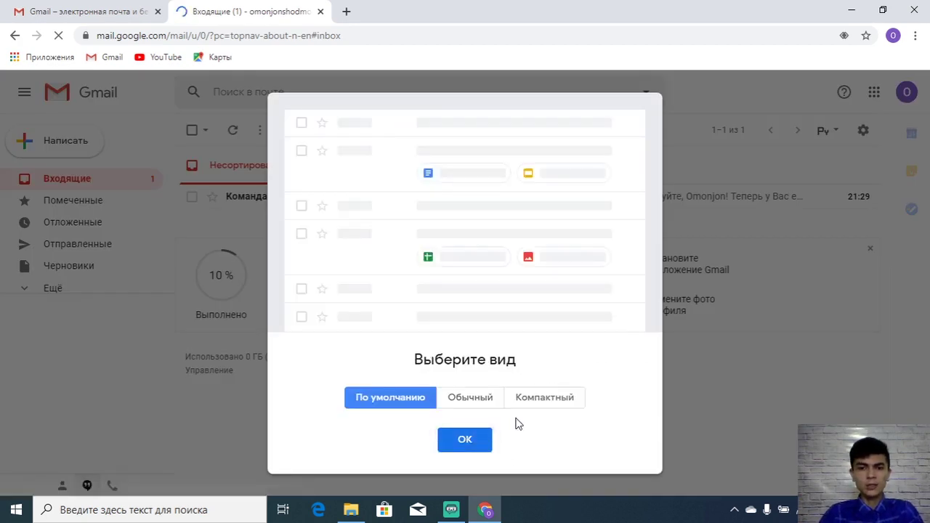
click(485, 438)
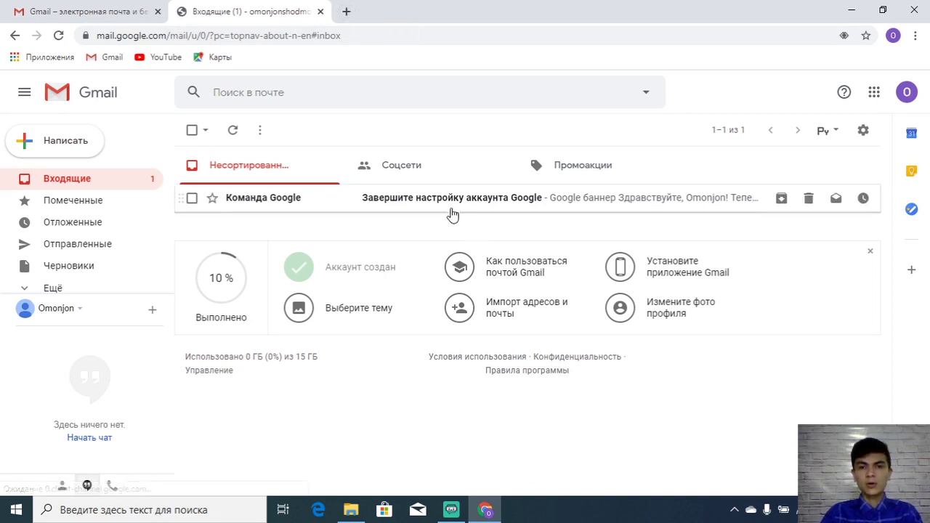
click(452, 210)
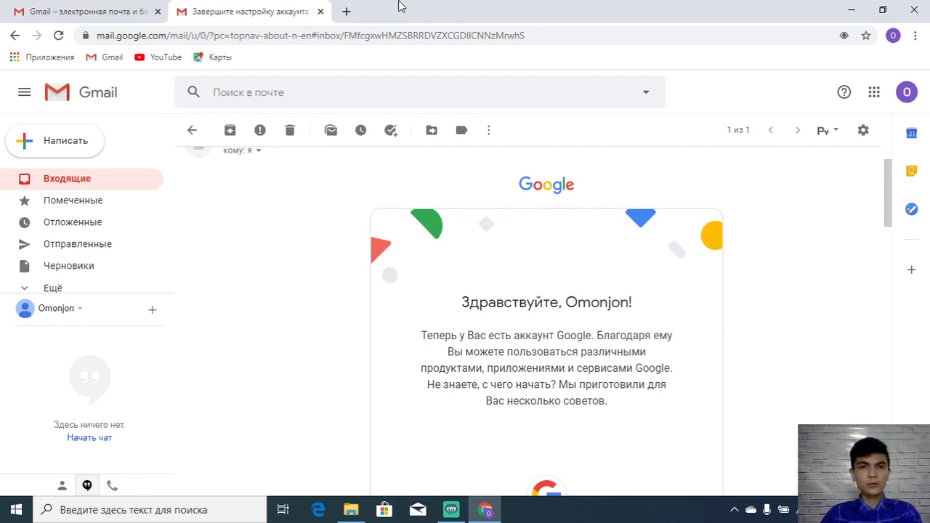
Step: Go to youtube.com in a new Chrome tab
click(347, 12)
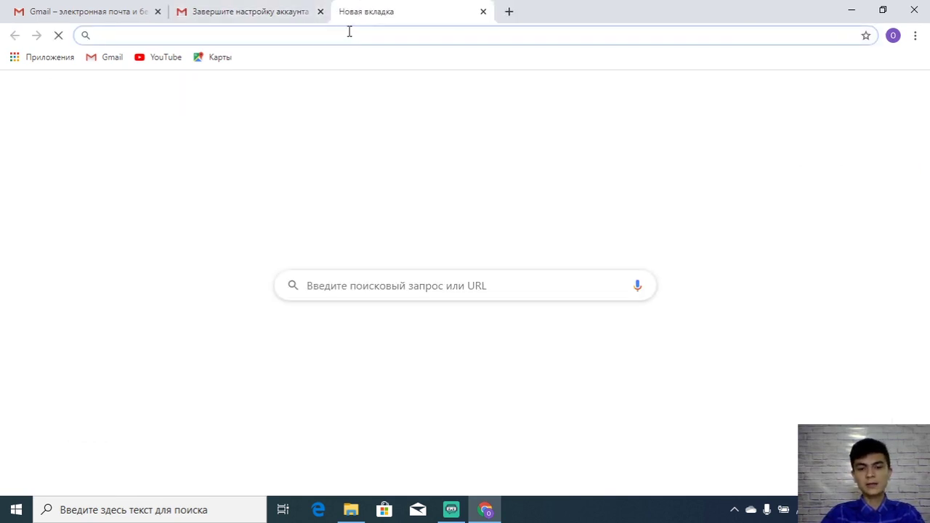
text(youtube.com)
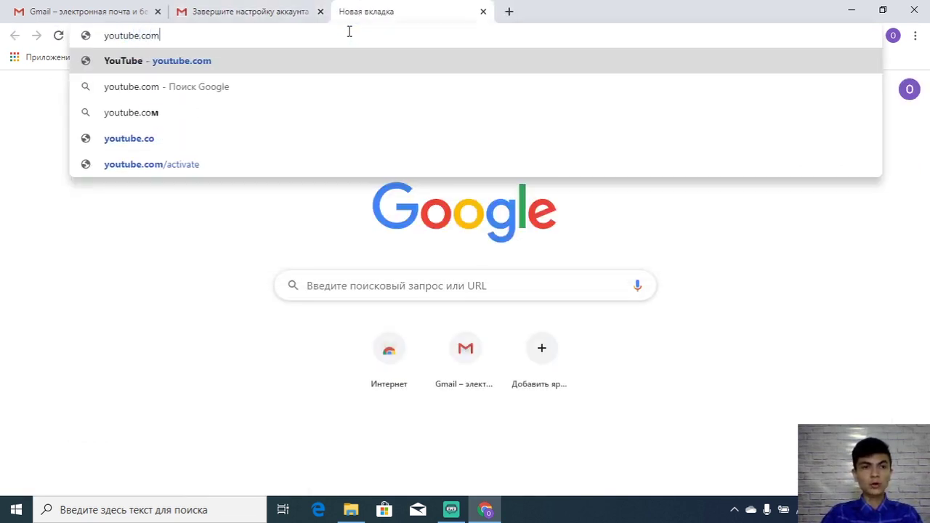
key(Return)
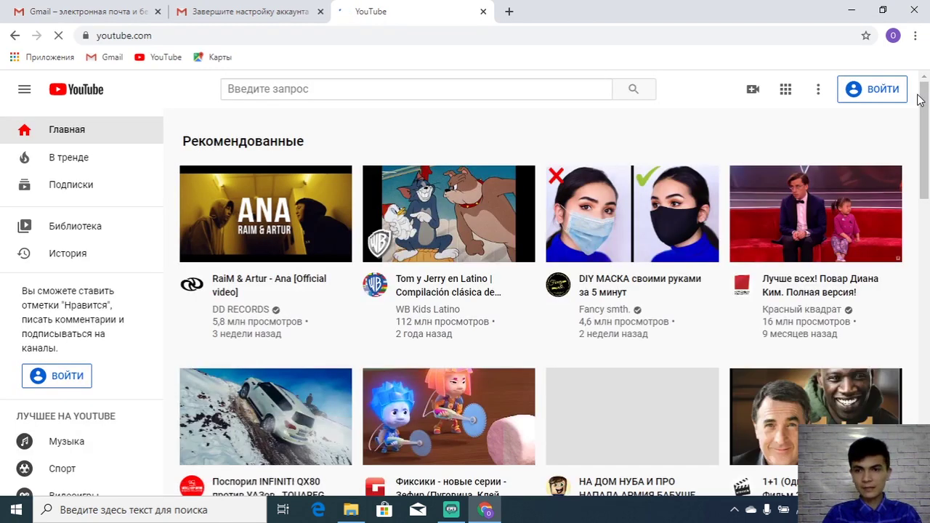
Step: Sign in to YouTube and check the new account's e-mail address in the account menu
click(883, 93)
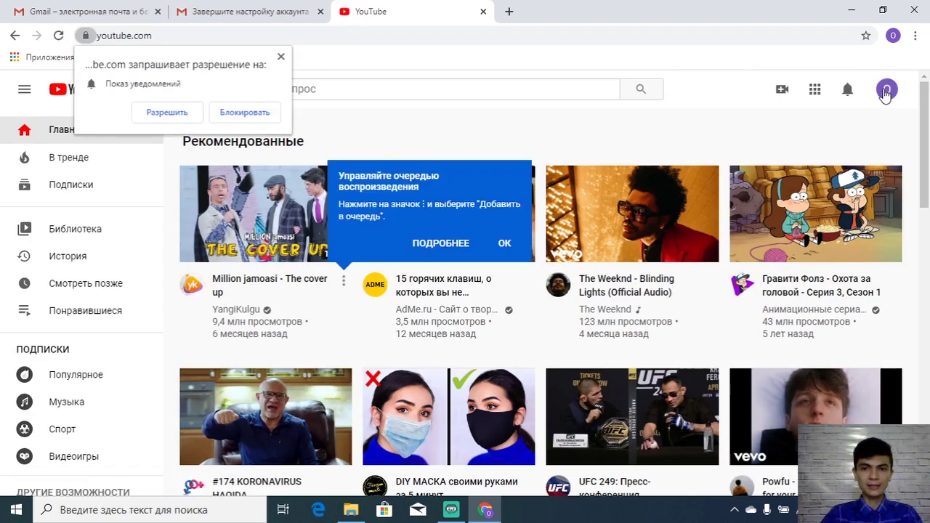
click(887, 89)
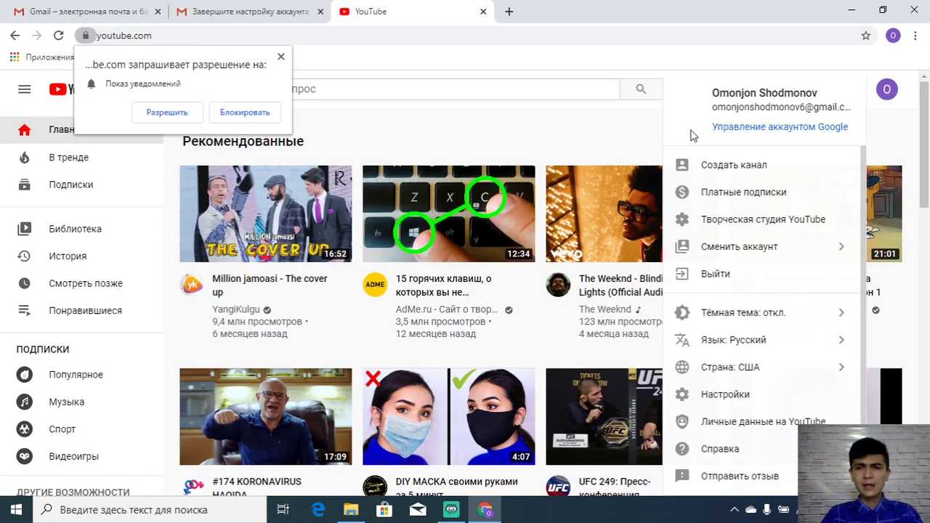
drag(712, 107, 805, 106)
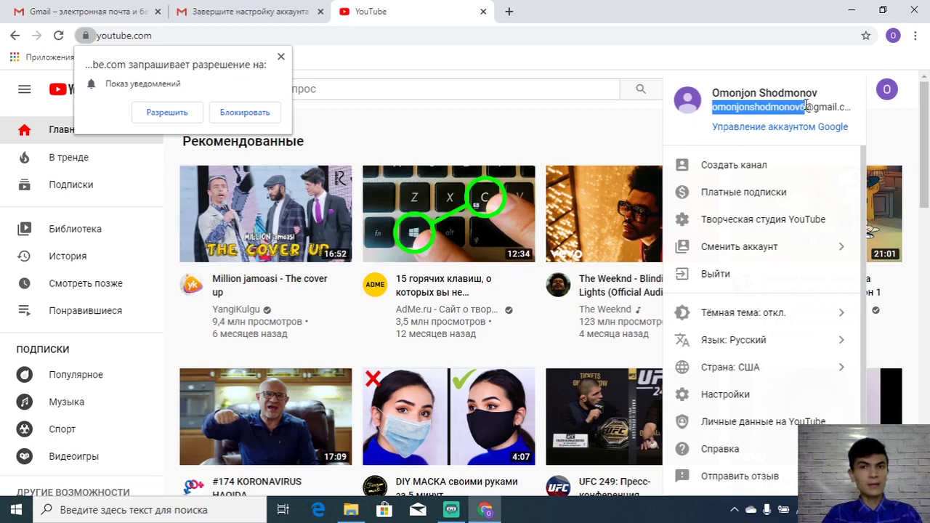
click(280, 56)
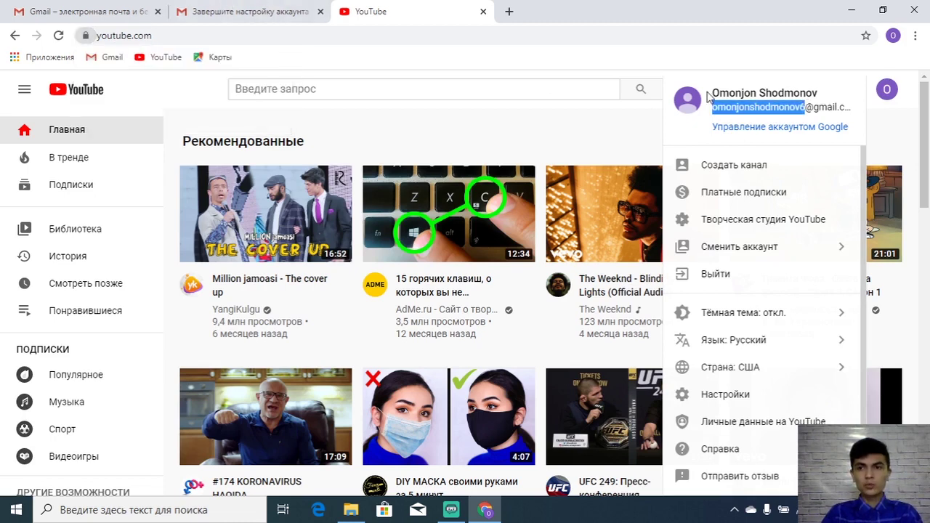
Step: Compare it with the e-mail address shown in the Gmail inbox's account menu
click(218, 10)
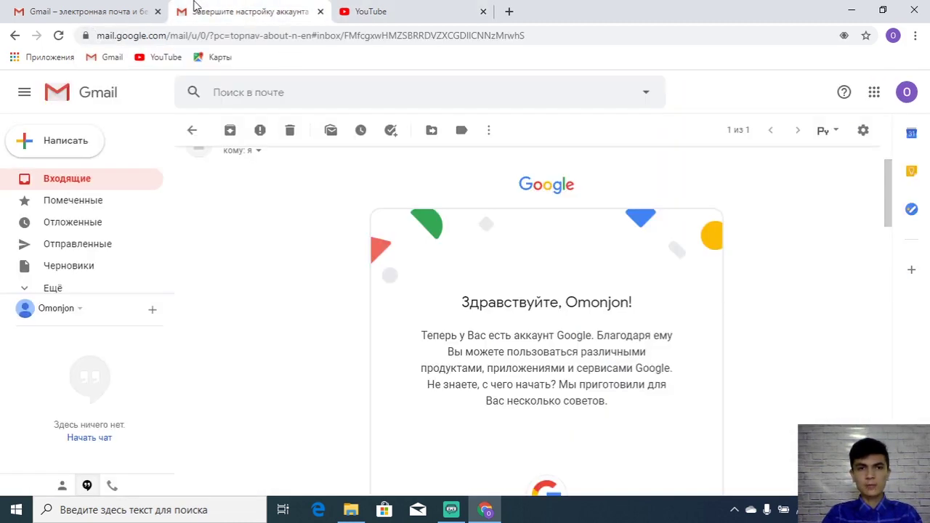
click(101, 92)
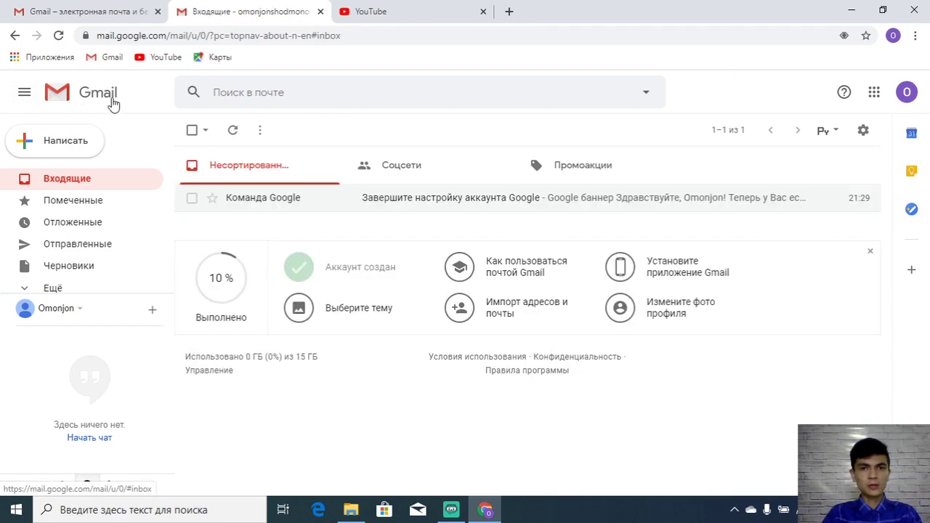
click(907, 92)
drag(727, 214, 886, 221)
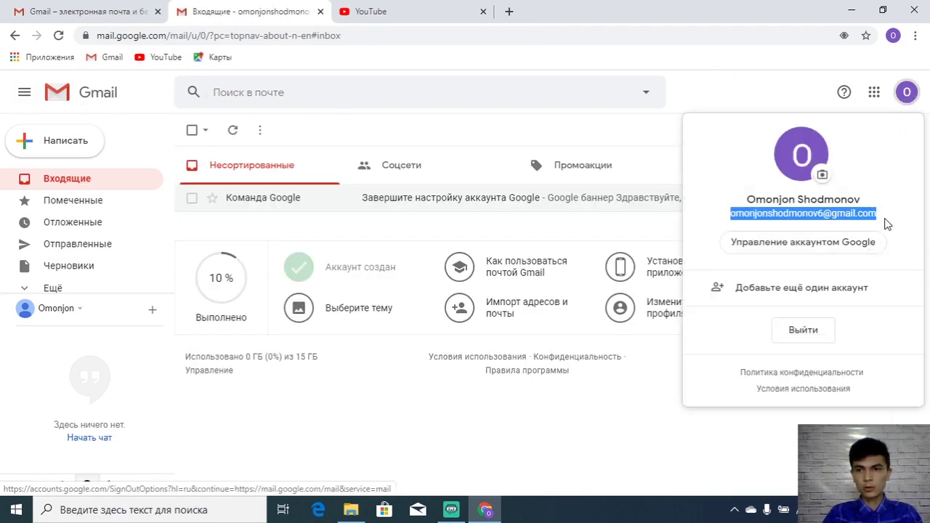
Step: Choose Создать канал from the YouTube account menu to bring up Сделайте первый шаг
click(370, 11)
click(887, 89)
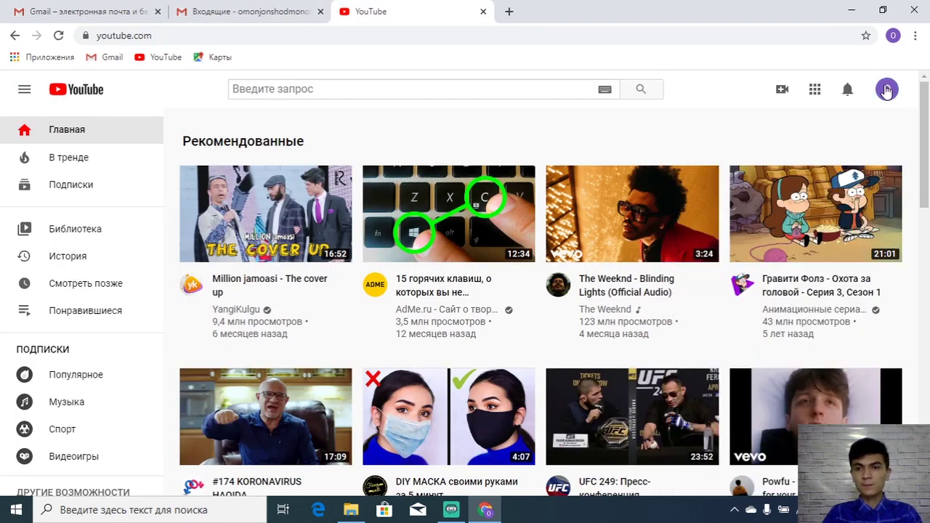
click(886, 89)
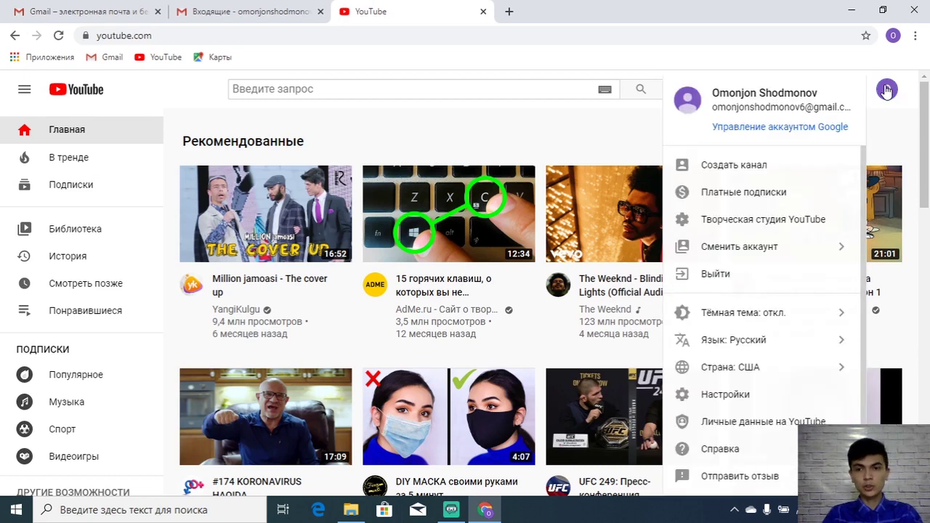
click(719, 168)
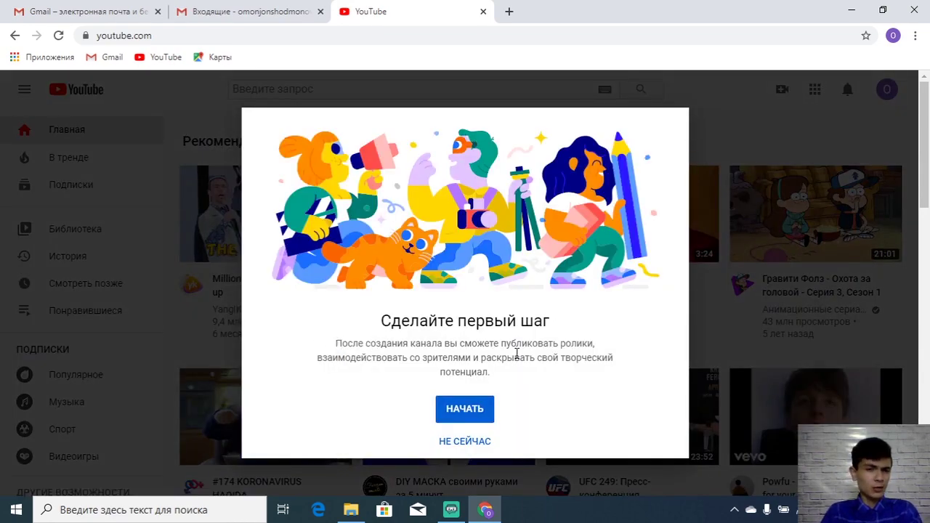
Step: Start channel setup with НАЧАТЬ and pick the С другим названием option
click(463, 410)
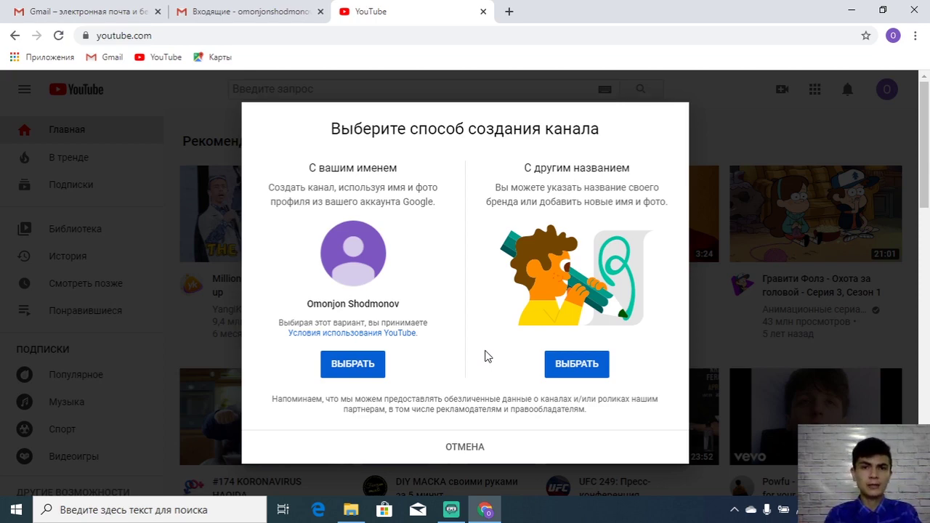
drag(358, 304, 421, 309)
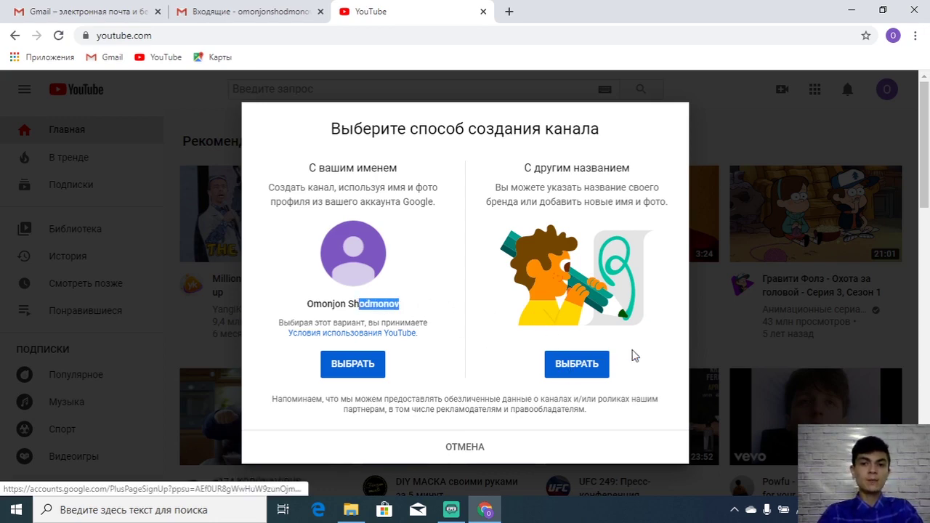
click(573, 368)
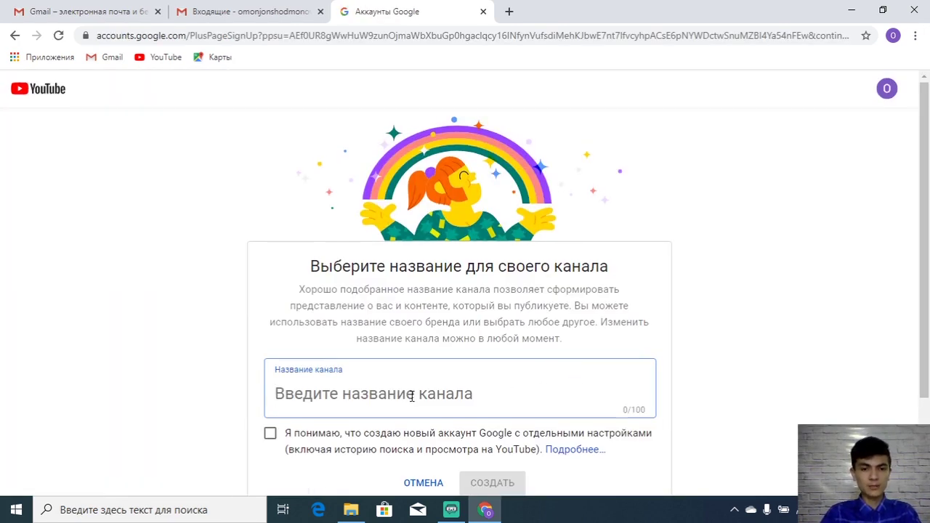
Step: Enter 'Yoytv' as the channel name
scroll(331, 328, down, 1)
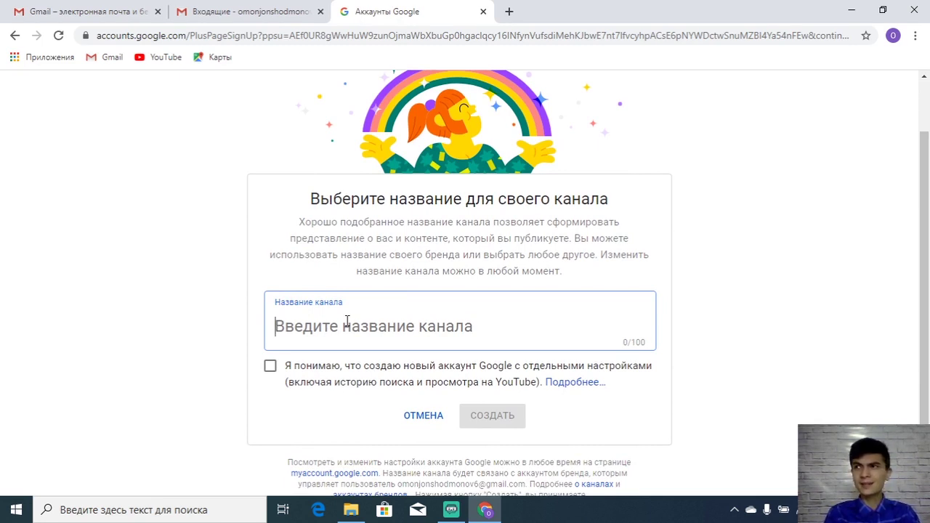
text(Yoytv)
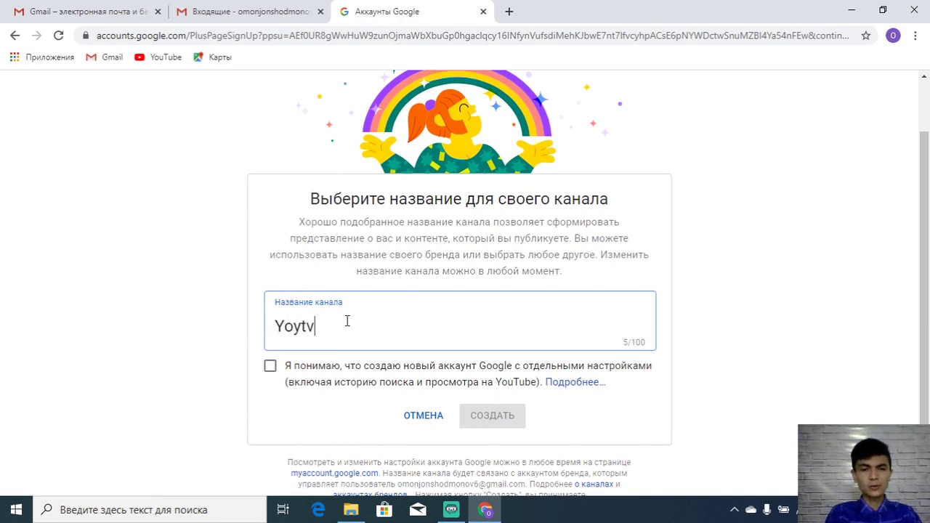